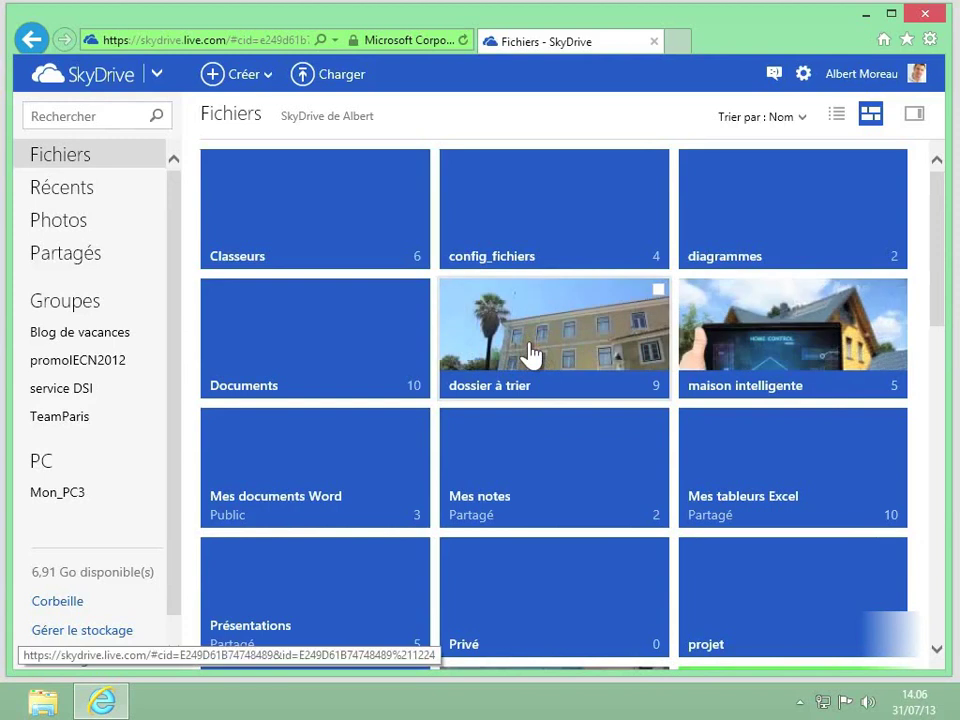
# Create a Word document named Rapport in the Documents folder
pyautogui.click(266, 88)
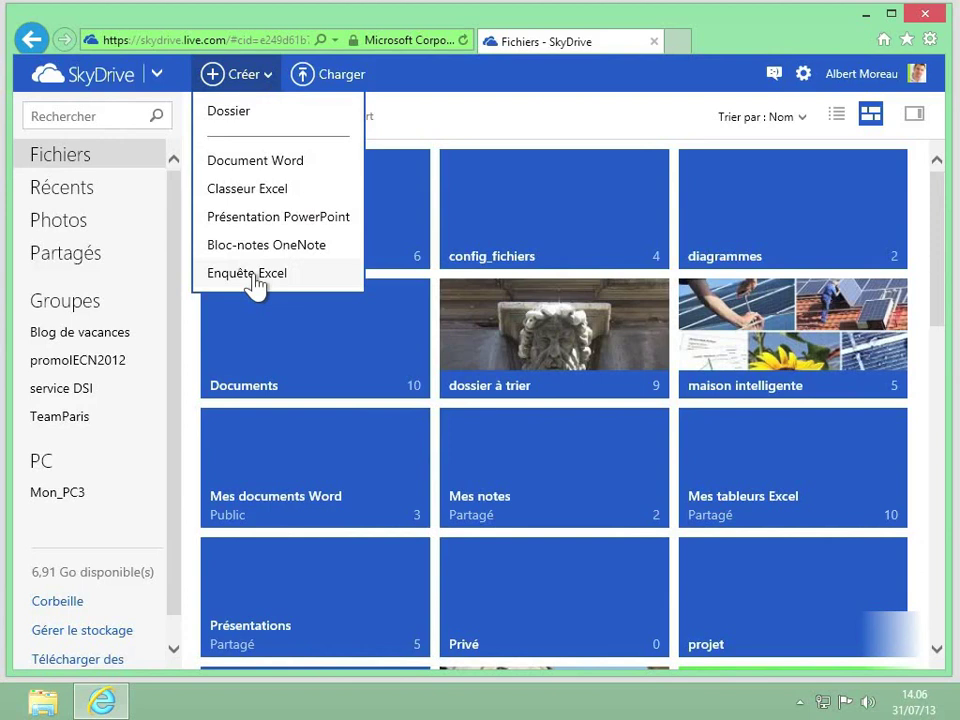
pyautogui.click(537, 136)
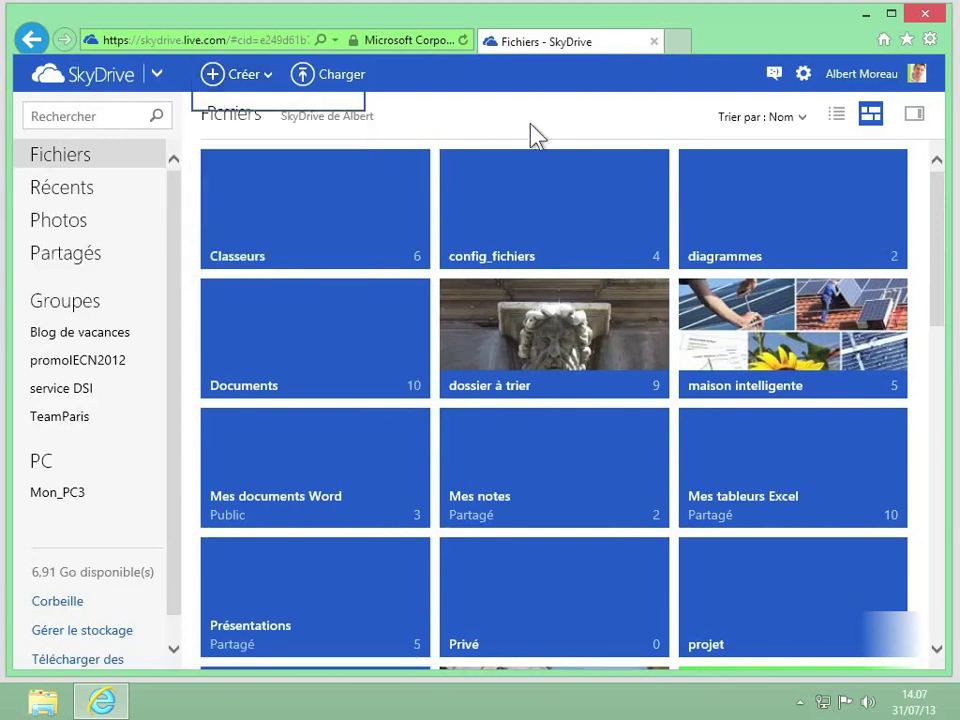
pyautogui.click(398, 316)
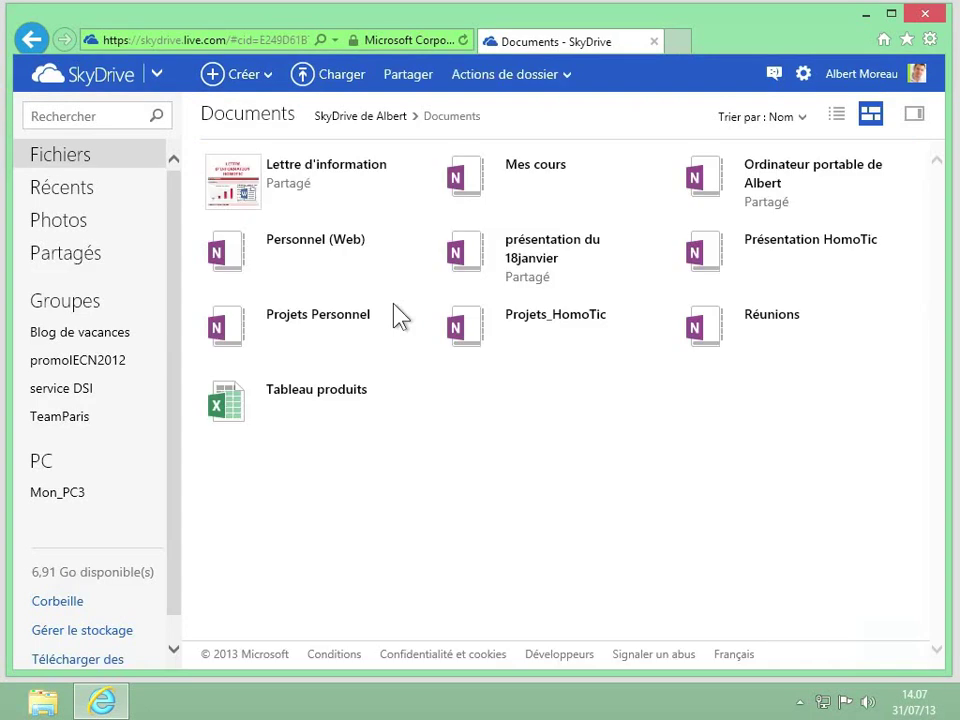
pyautogui.click(258, 84)
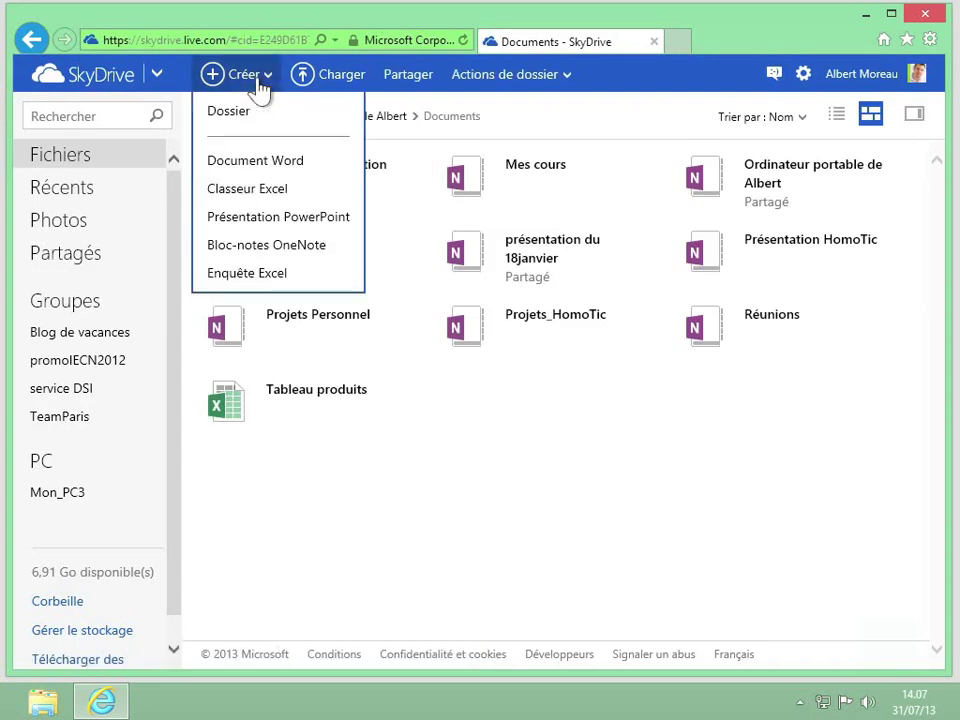
pyautogui.click(255, 160)
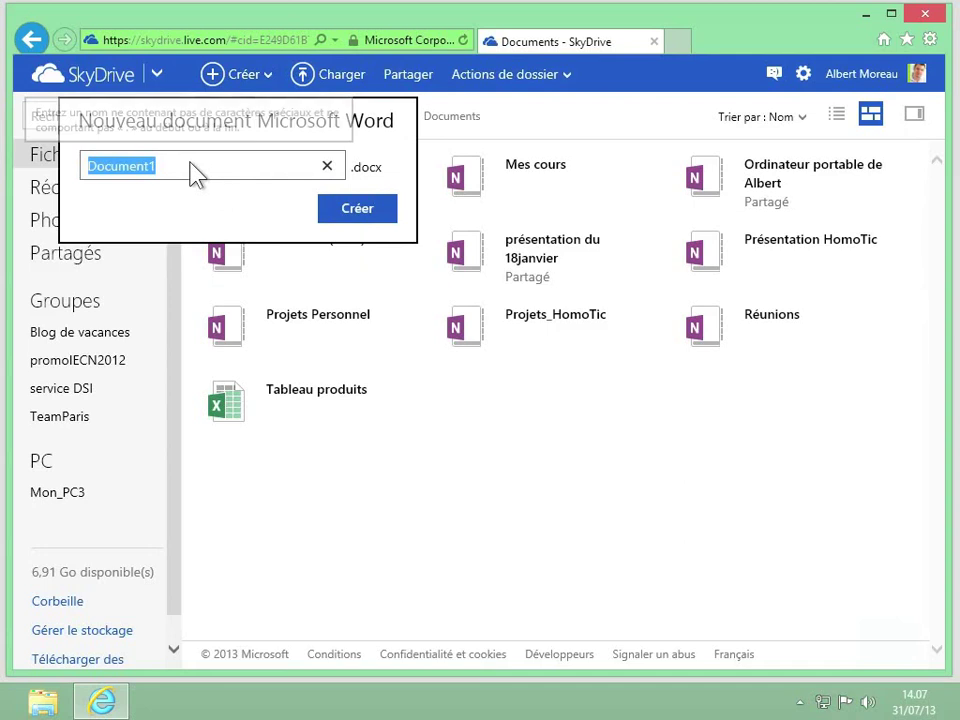
pyautogui.write('Rapport')
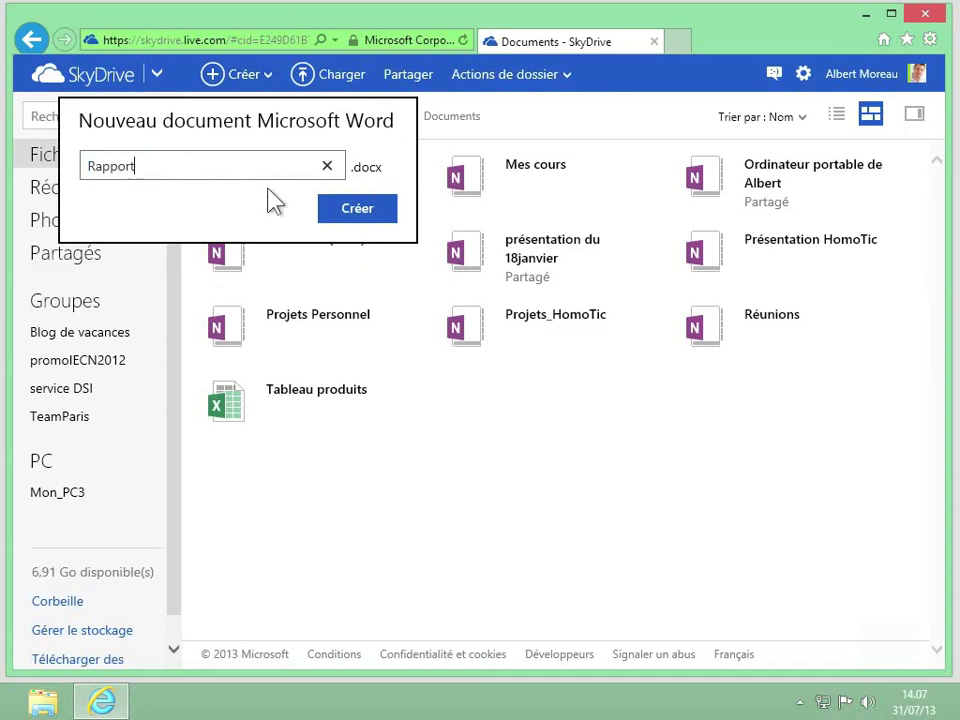
pyautogui.click(357, 206)
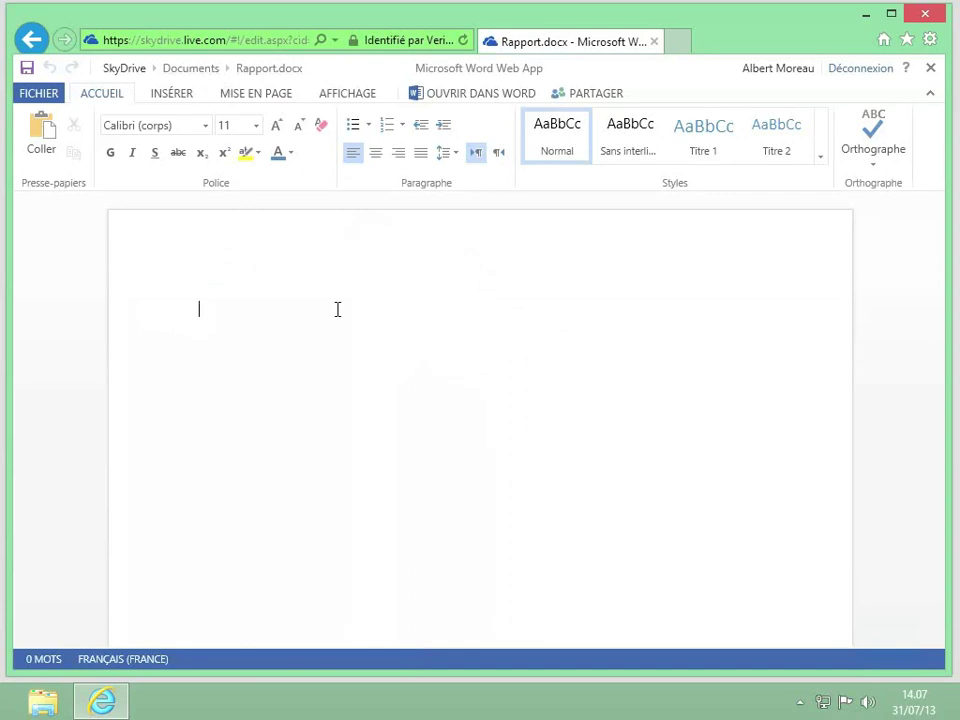
# Enter the text "Rapport" in the document body and save the document
pyautogui.write('Rapport')
pyautogui.click(27, 68)
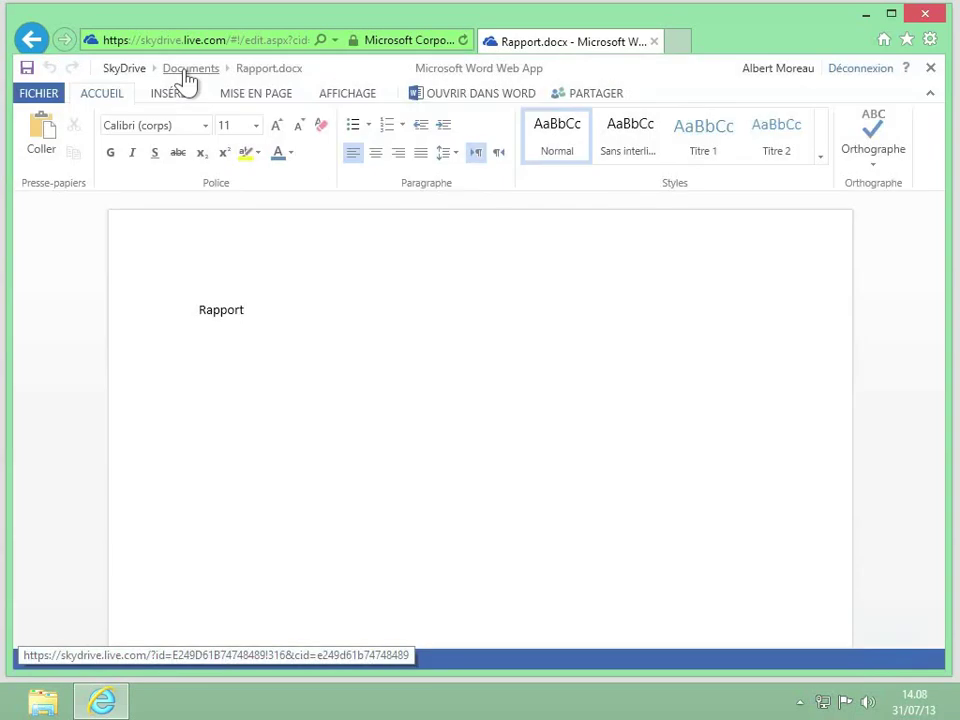
# Reopen the Rapport document from the Documents folder to check its content, and return to the SkyDrive root
pyautogui.click(186, 74)
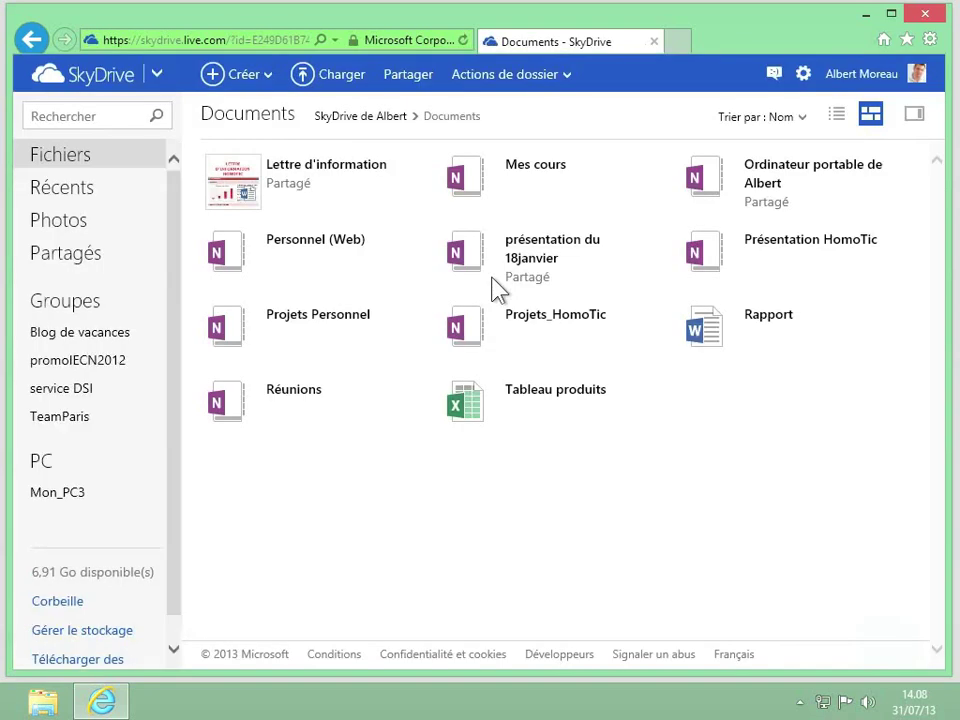
pyautogui.click(730, 341)
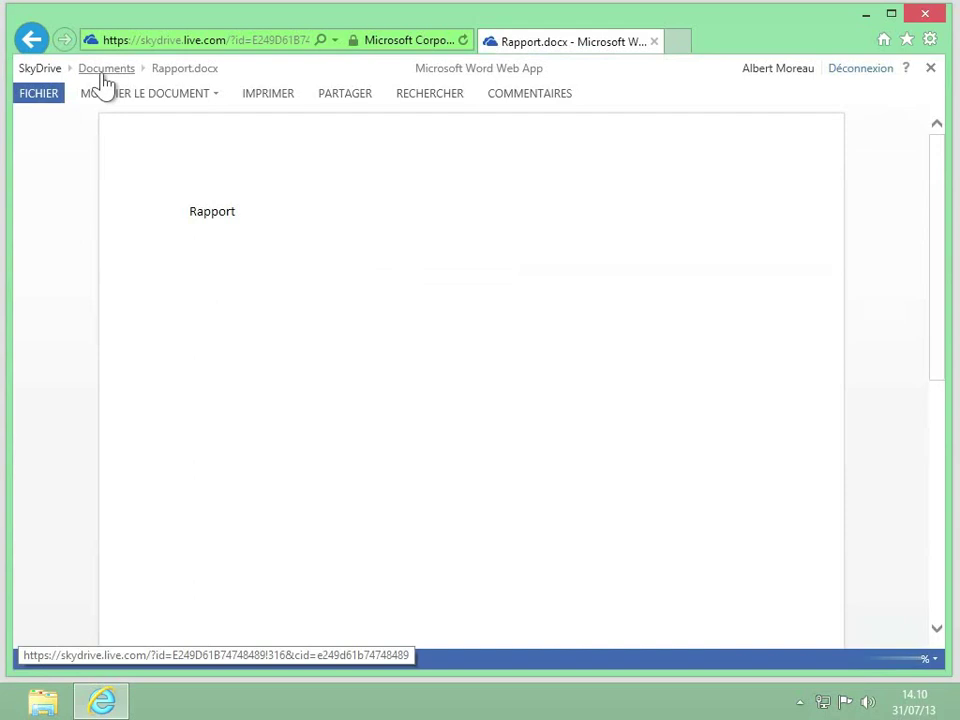
pyautogui.click(40, 68)
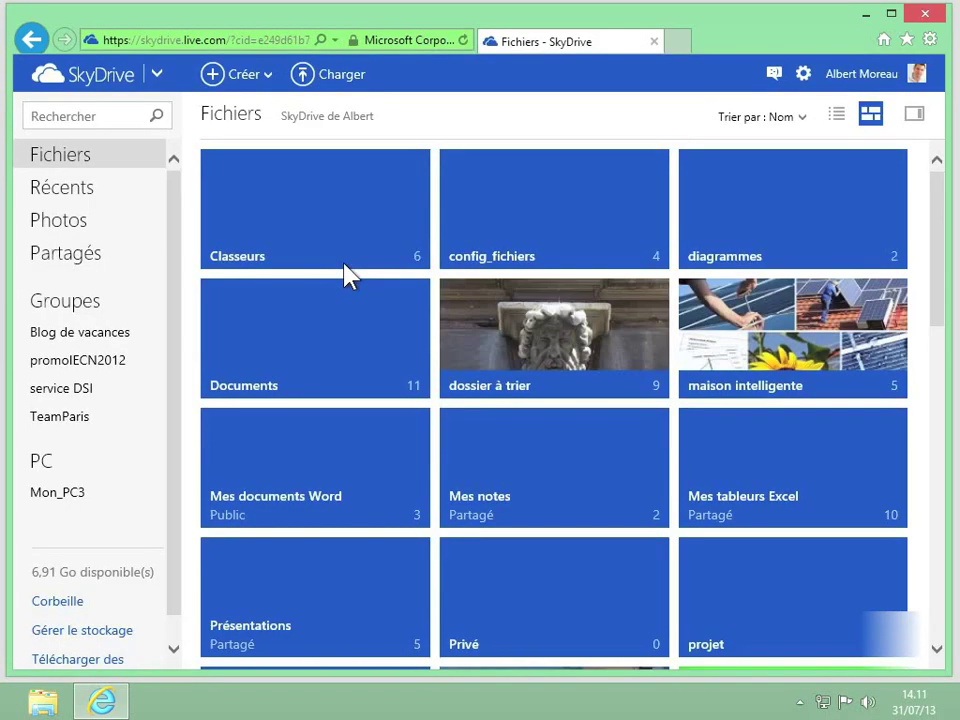
# Try to rename the file 8_orthographe_(exemple) as "Lettre information 07/2013"
pyautogui.scroll(-6, 348, 273)
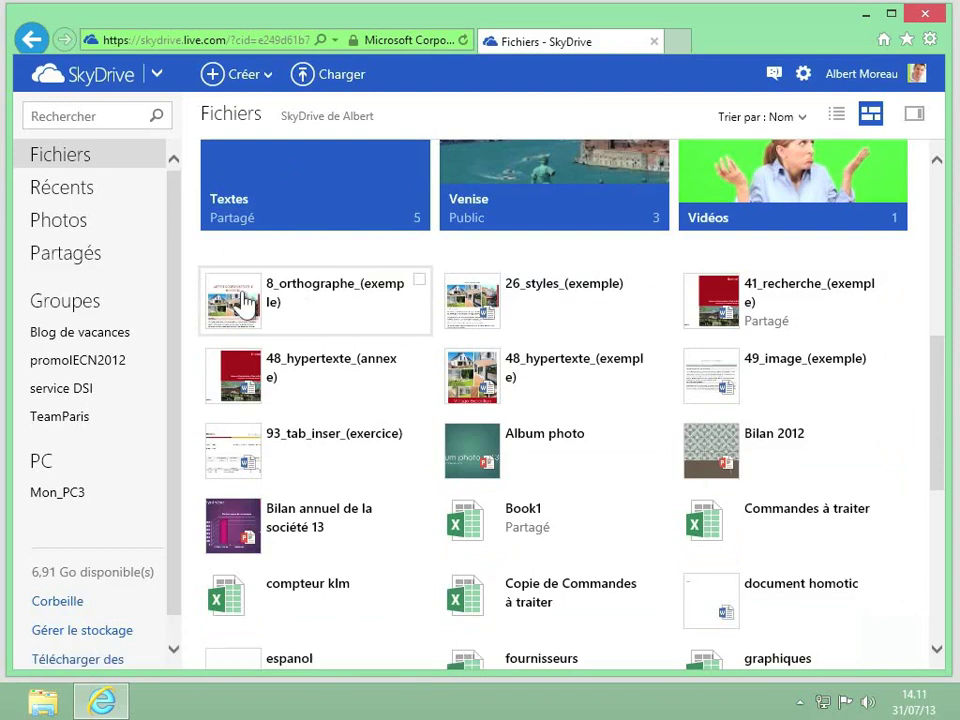
pyautogui.rightClick(374, 294)
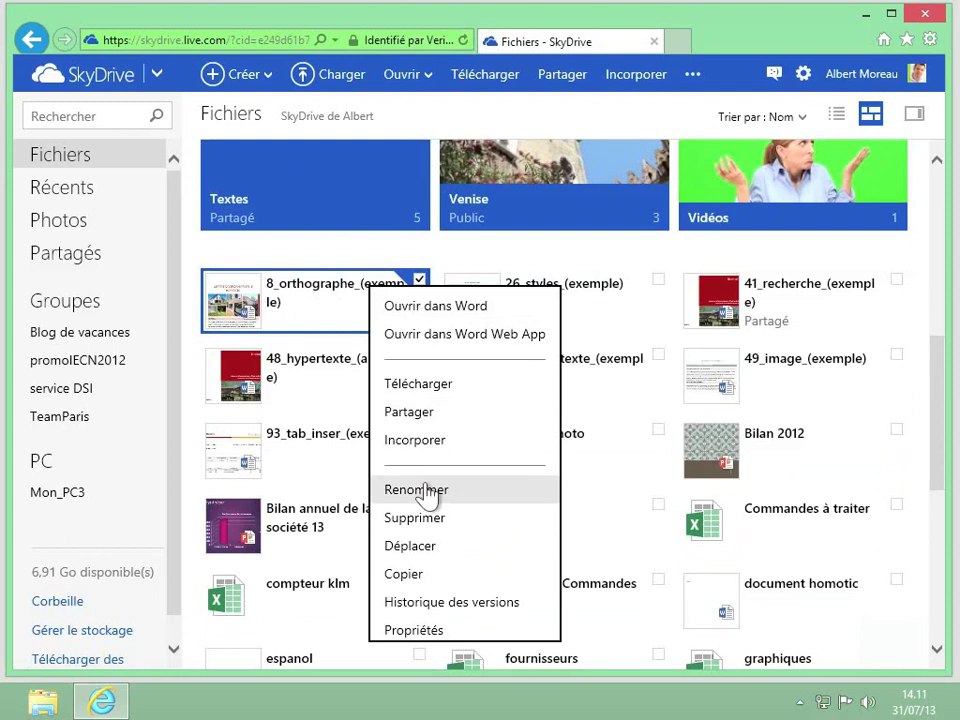
pyautogui.click(426, 80)
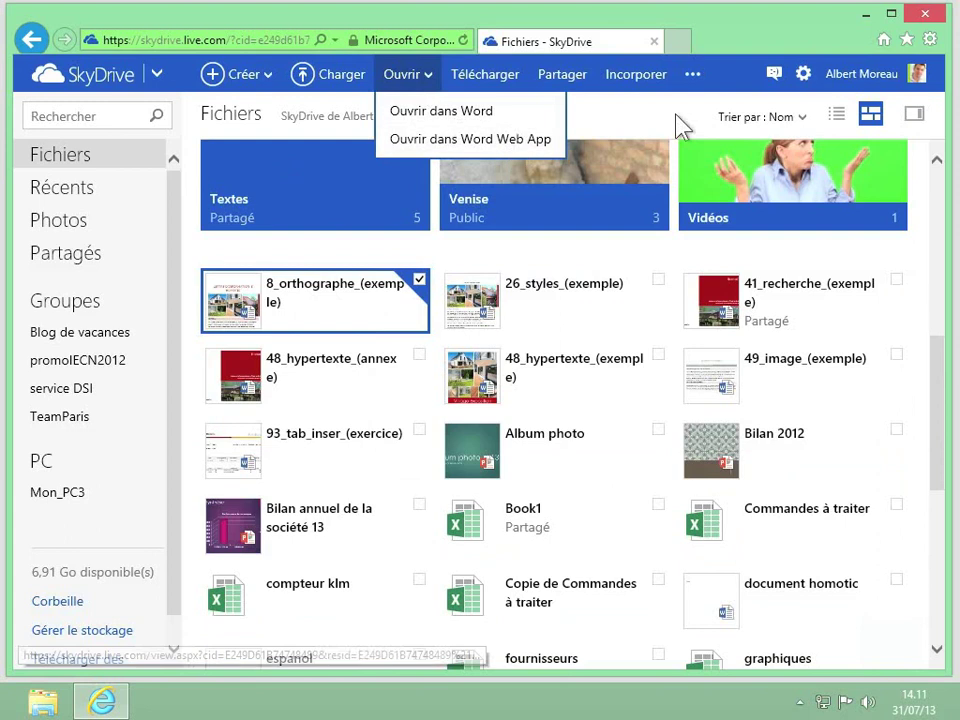
pyautogui.click(694, 80)
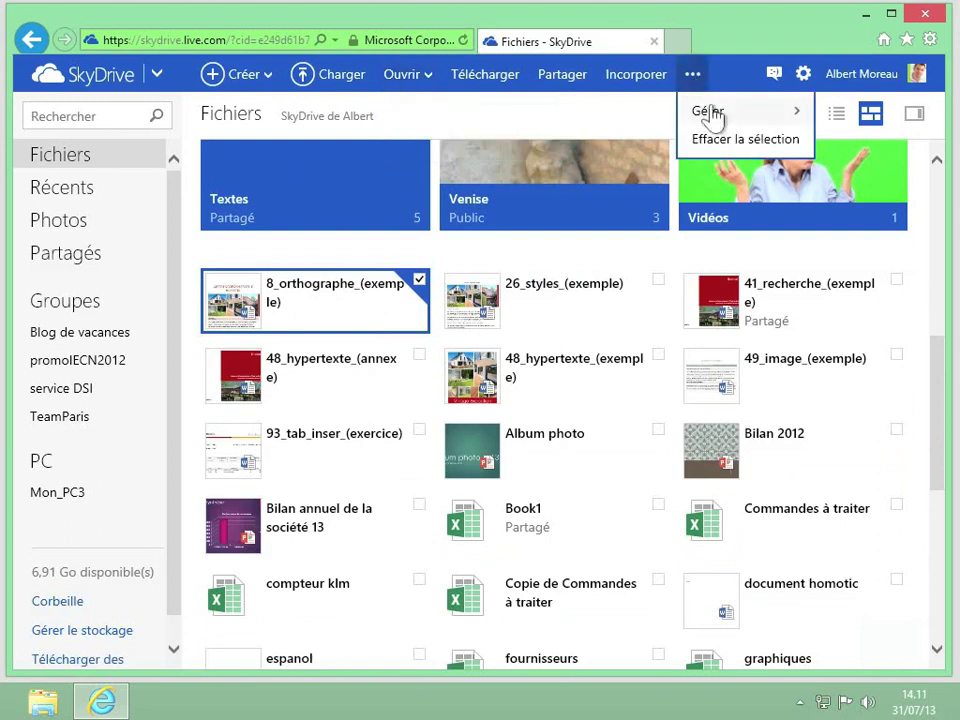
pyautogui.click(710, 113)
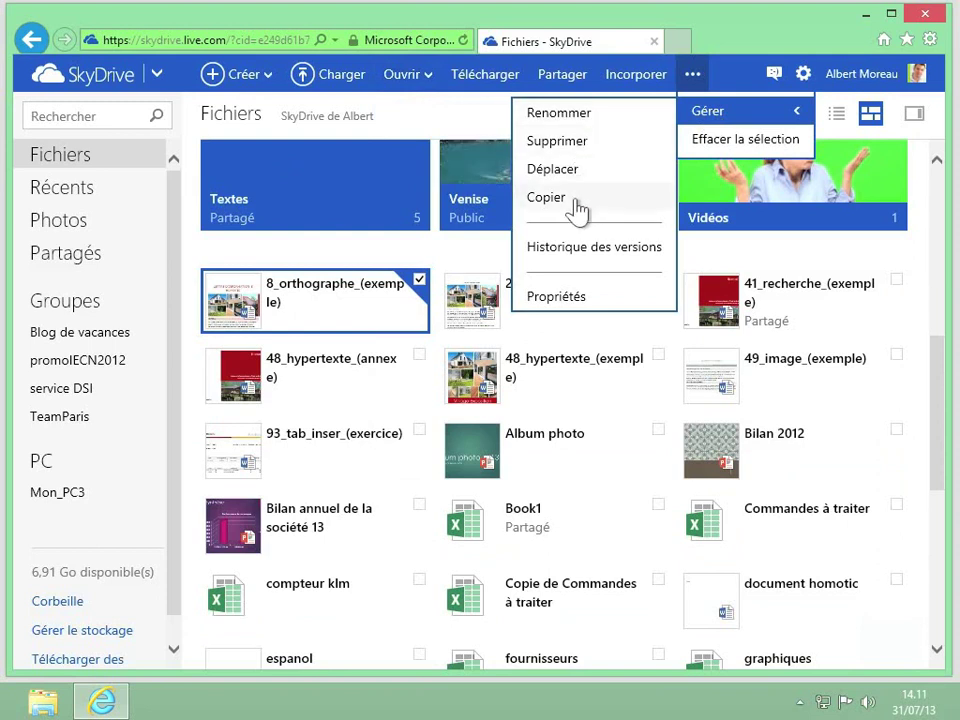
pyautogui.click(560, 113)
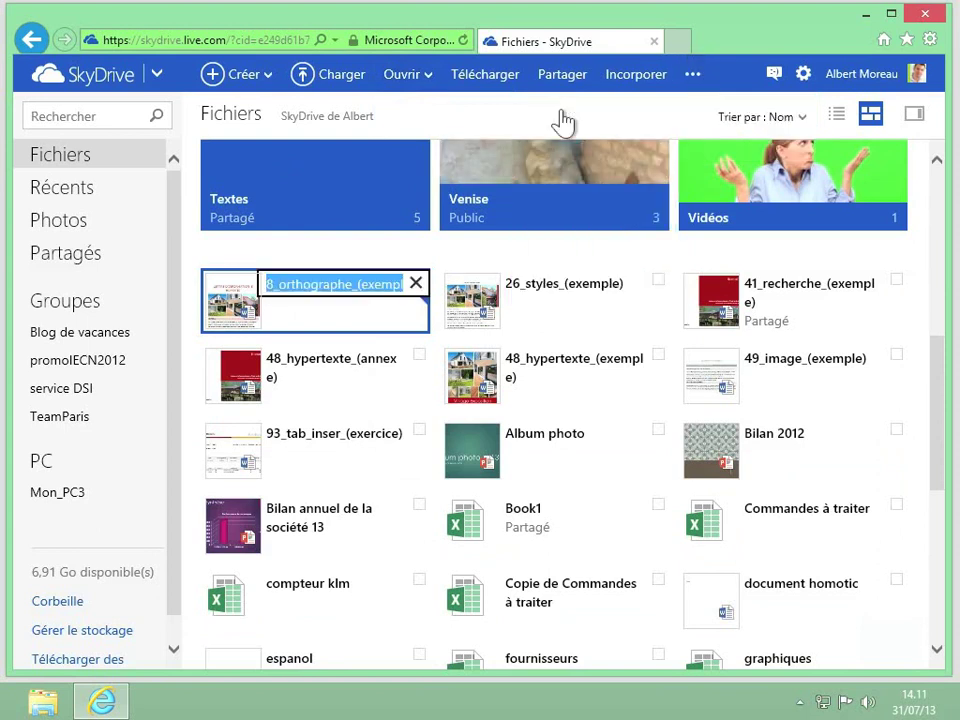
pyautogui.write('Lettre')
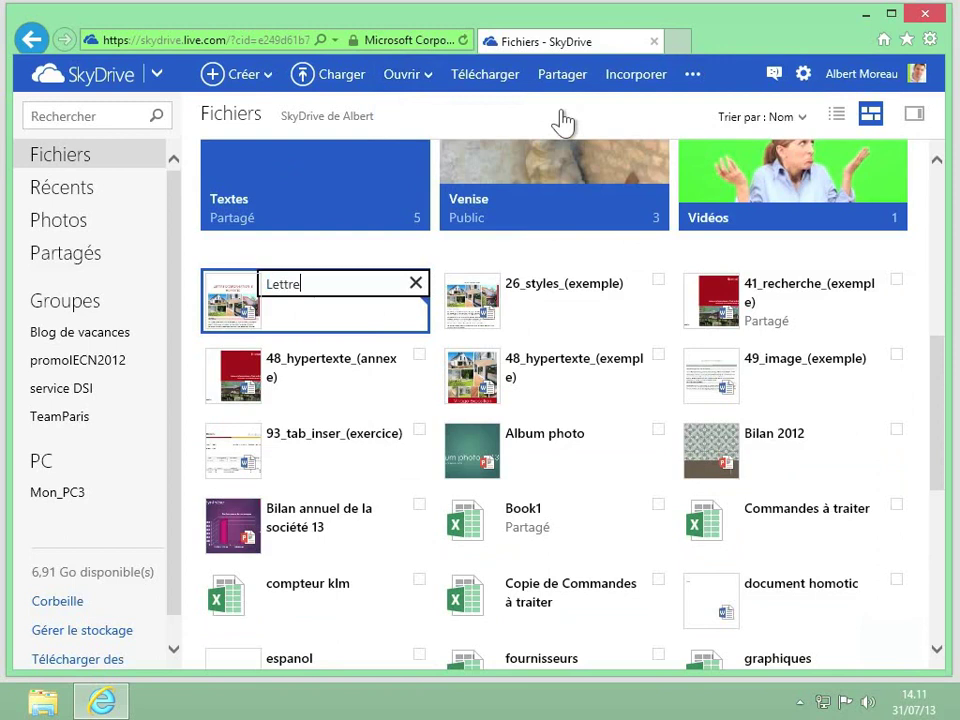
pyautogui.write(' information 07/')
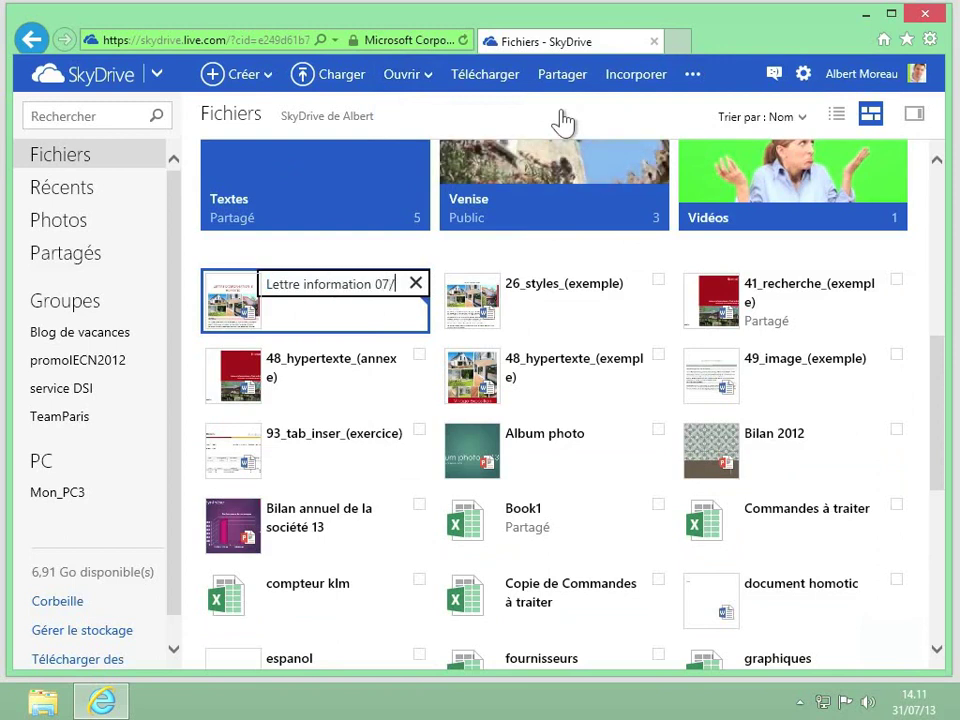
pyautogui.write('2013')
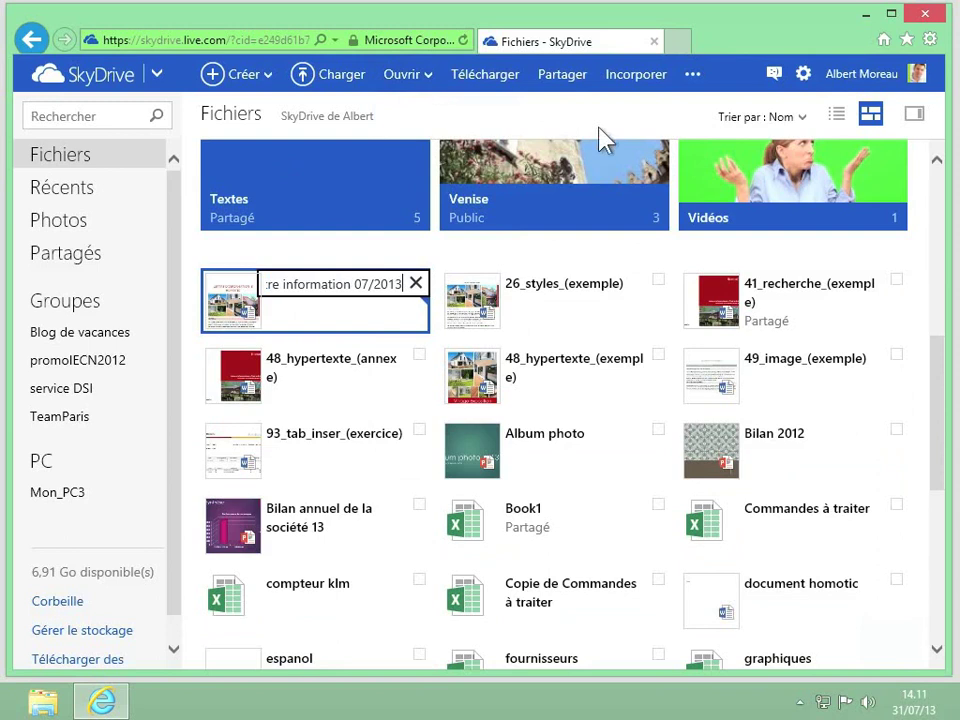
pyautogui.press('Return')
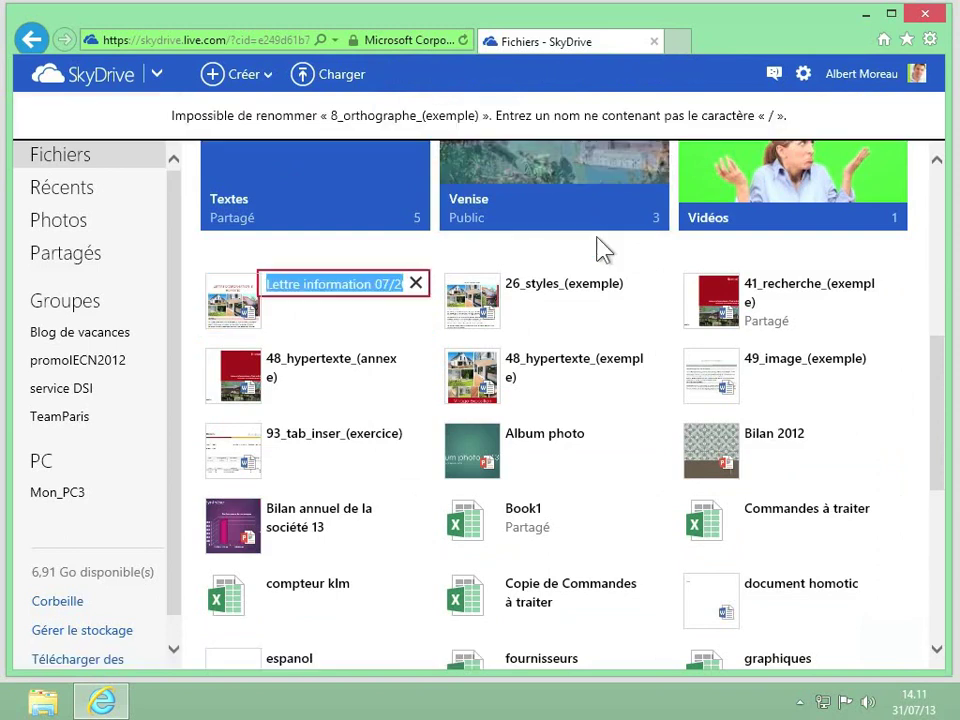
# Remove the slash from the new file name so it reads "Lettre information 072013"
pyautogui.click(350, 287)
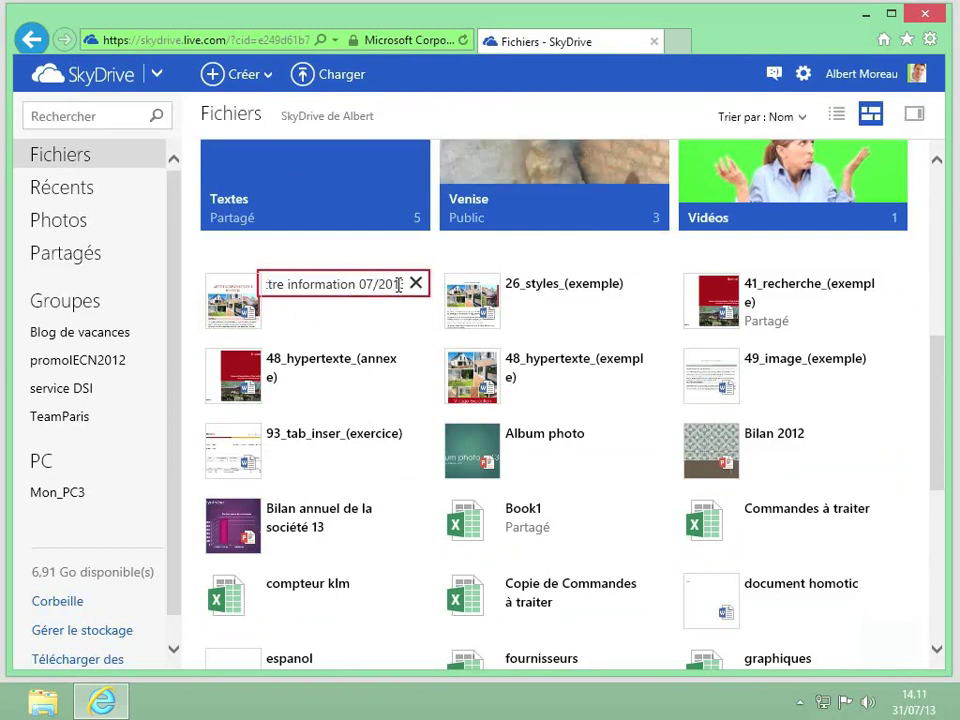
pyautogui.press('BackSpace')
pyautogui.press('Return')
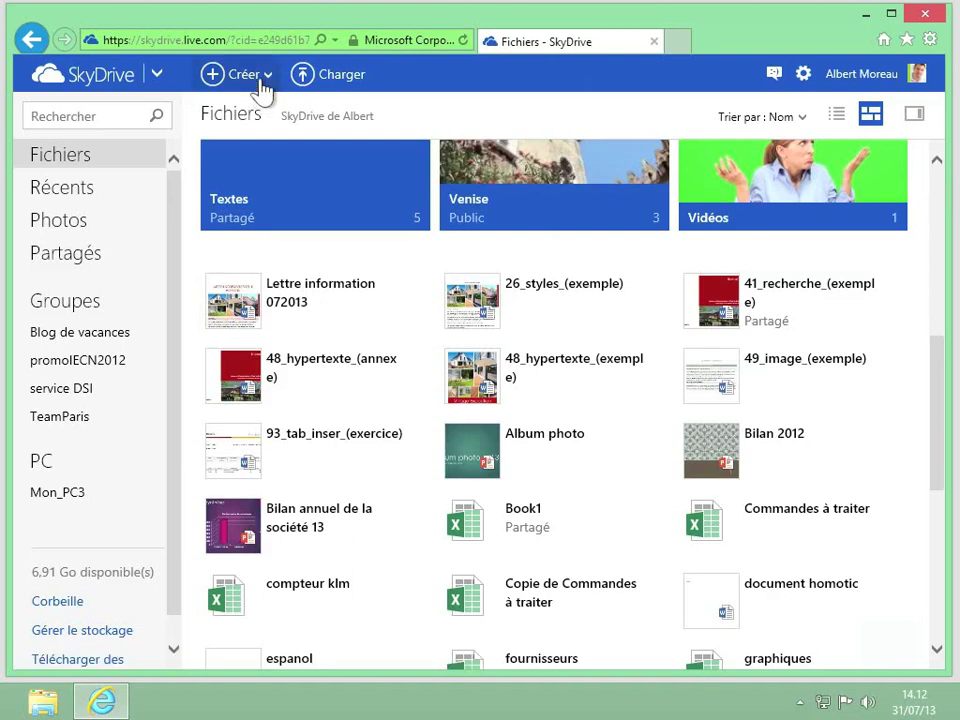
# Create an Excel workbook named "Tableau des correspondances" in the SkyDrive root
pyautogui.click(232, 74)
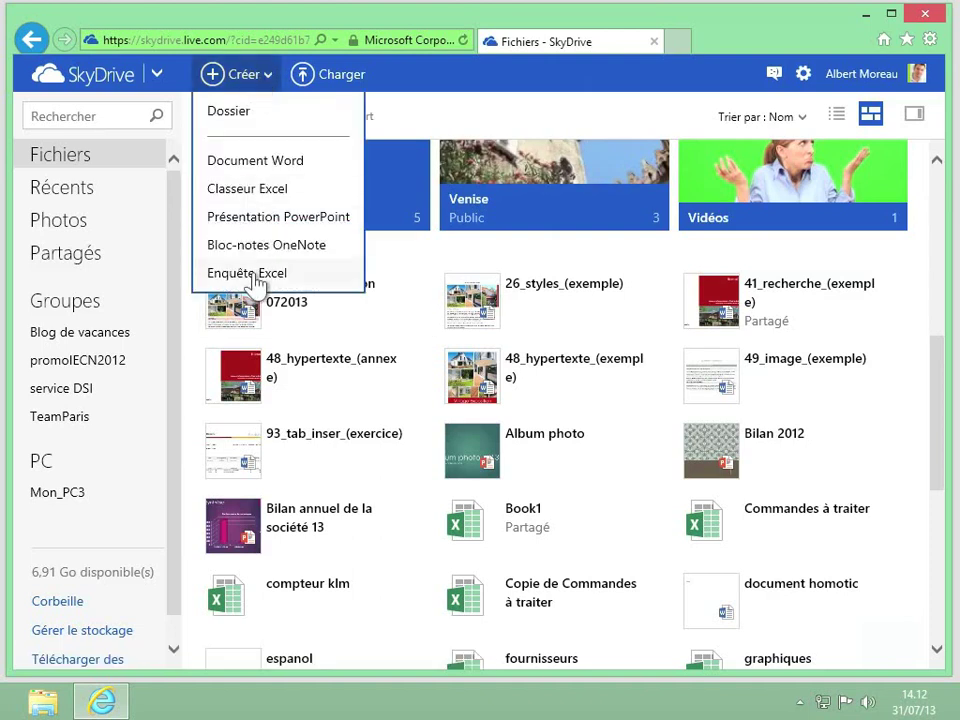
pyautogui.click(250, 188)
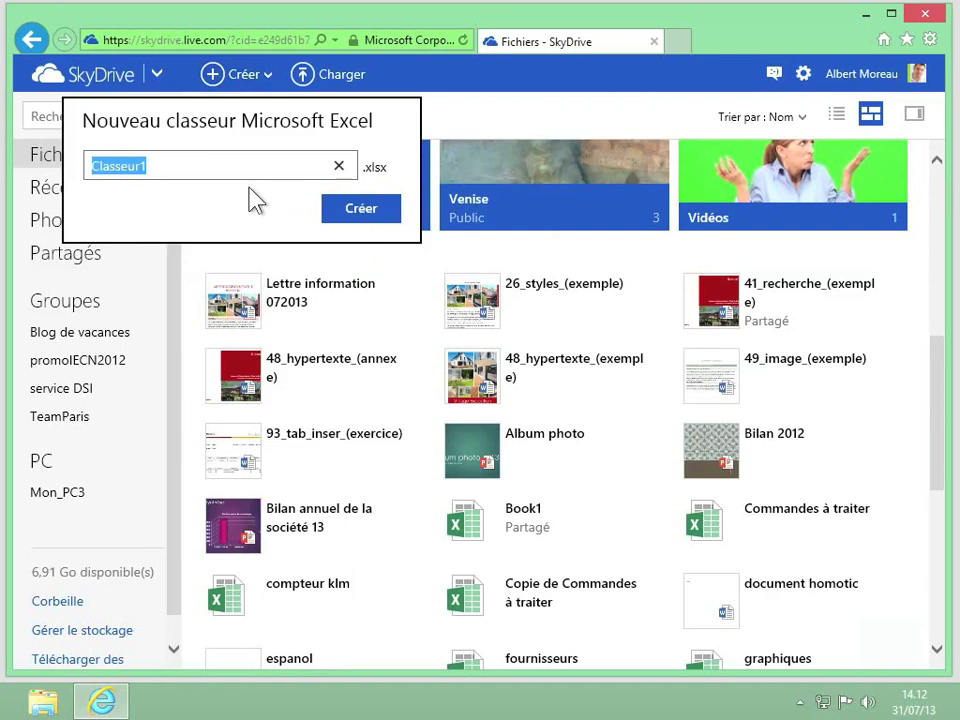
pyautogui.write('Tab')
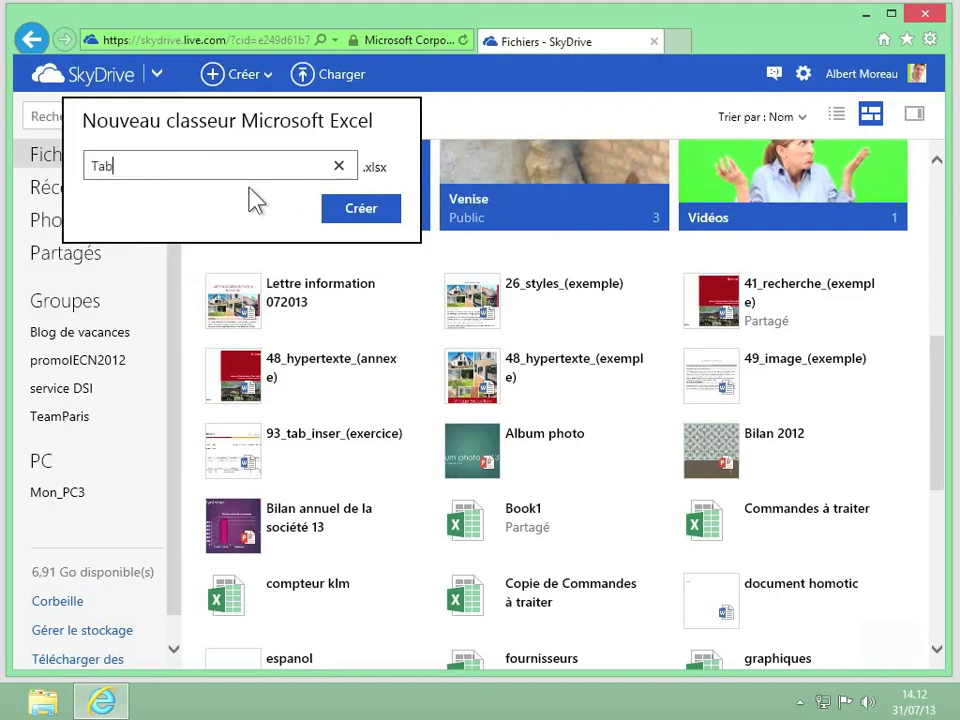
pyautogui.write('leau des correspondances')
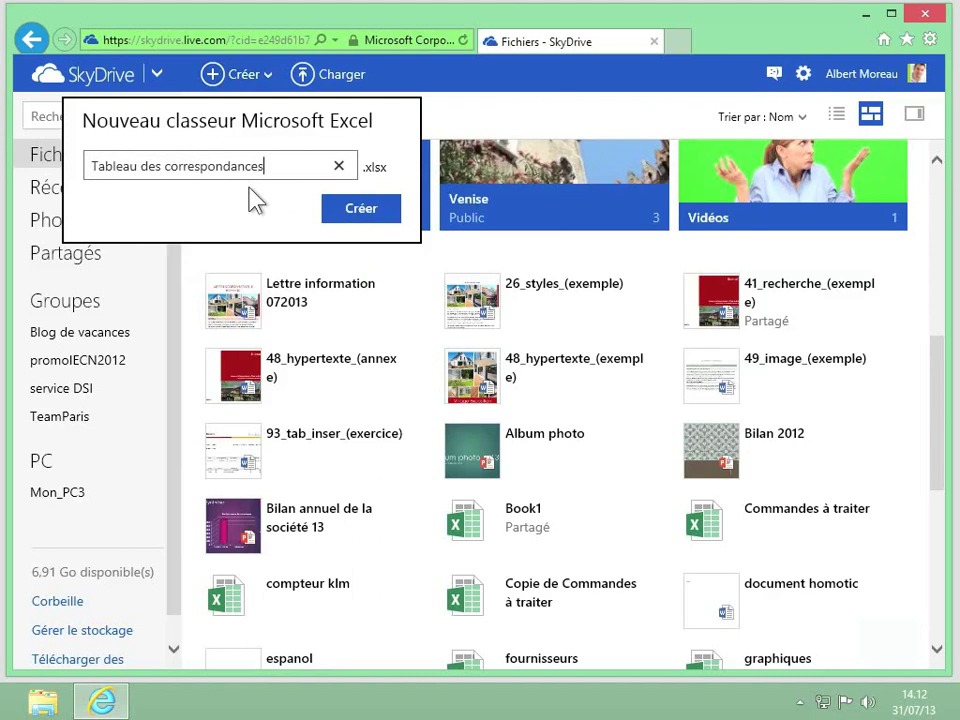
pyautogui.press('Return')
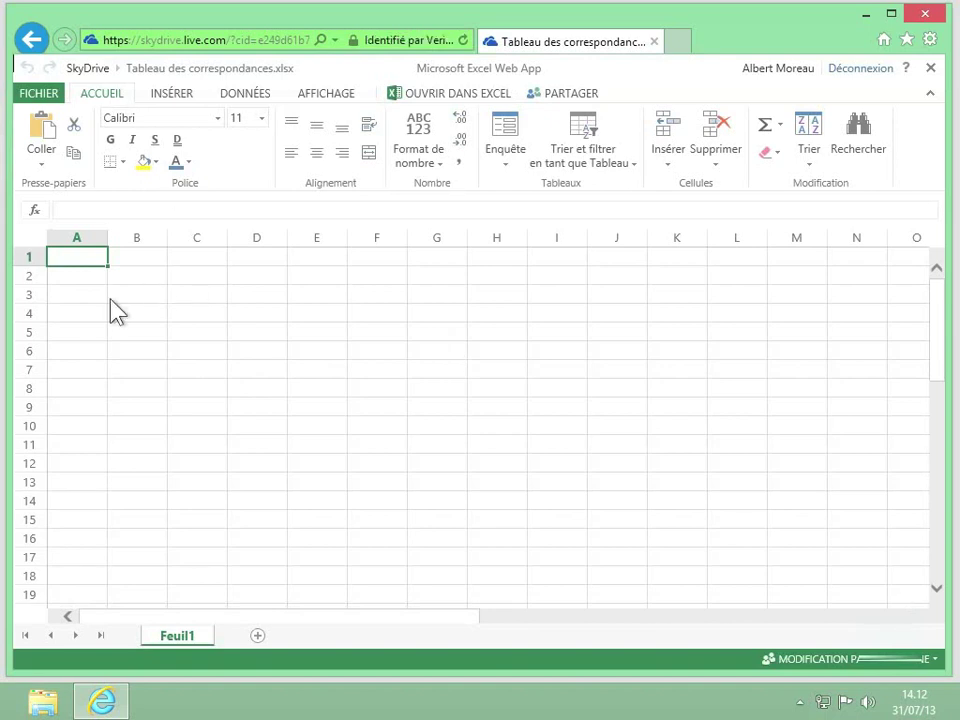
# Enter the headings "Titre" in cell A1 and "Informations" in cell B1
pyautogui.write('Titre')
pyautogui.press('Tab')
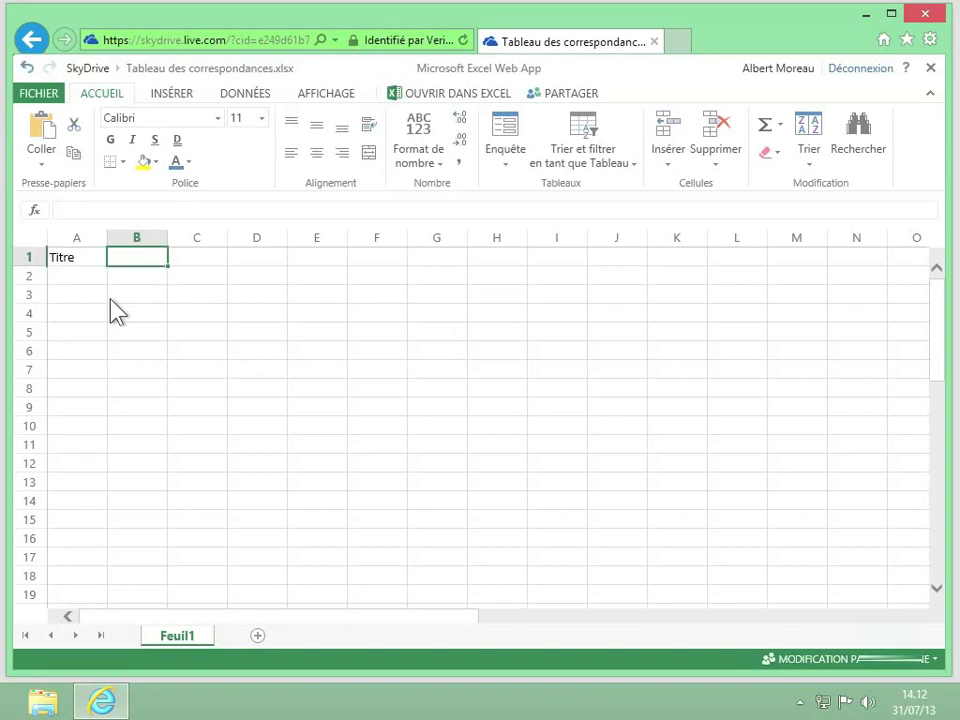
pyautogui.write('Informati')
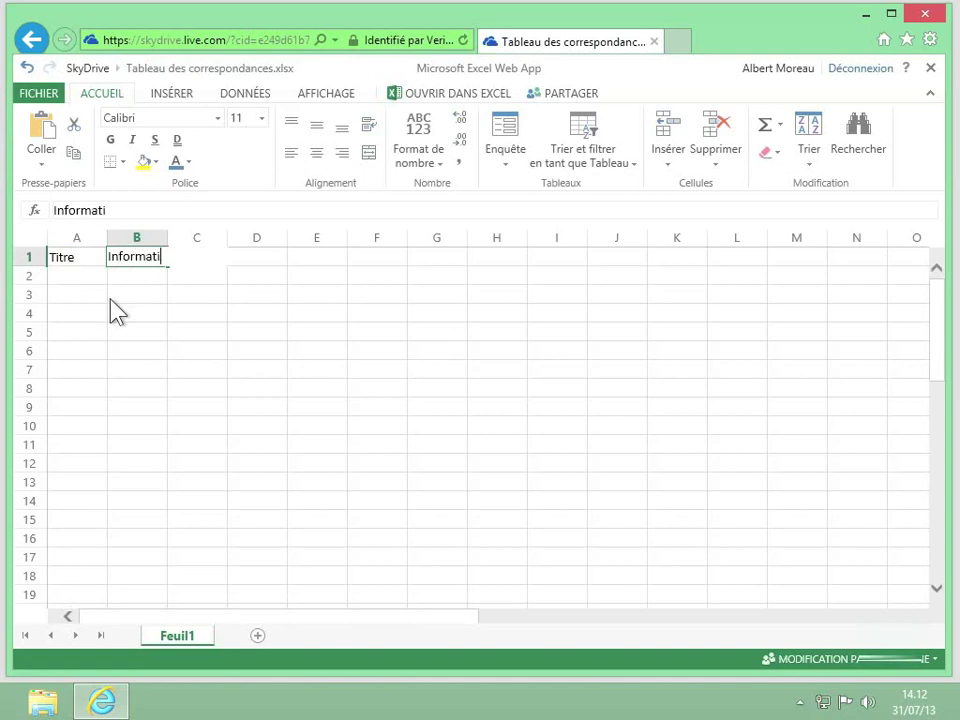
pyautogui.write('ons')
pyautogui.click(111, 300)
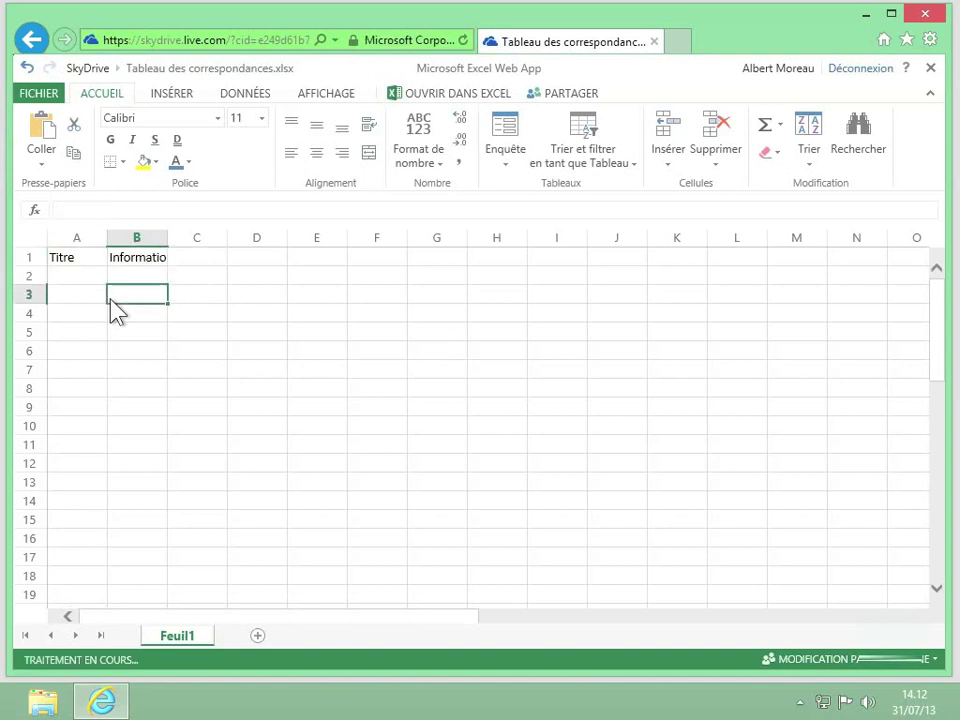
# Reopen the Tableau des correspondances workbook from the SkyDrive root to check its content, and return to the file list
pyautogui.click(88, 69)
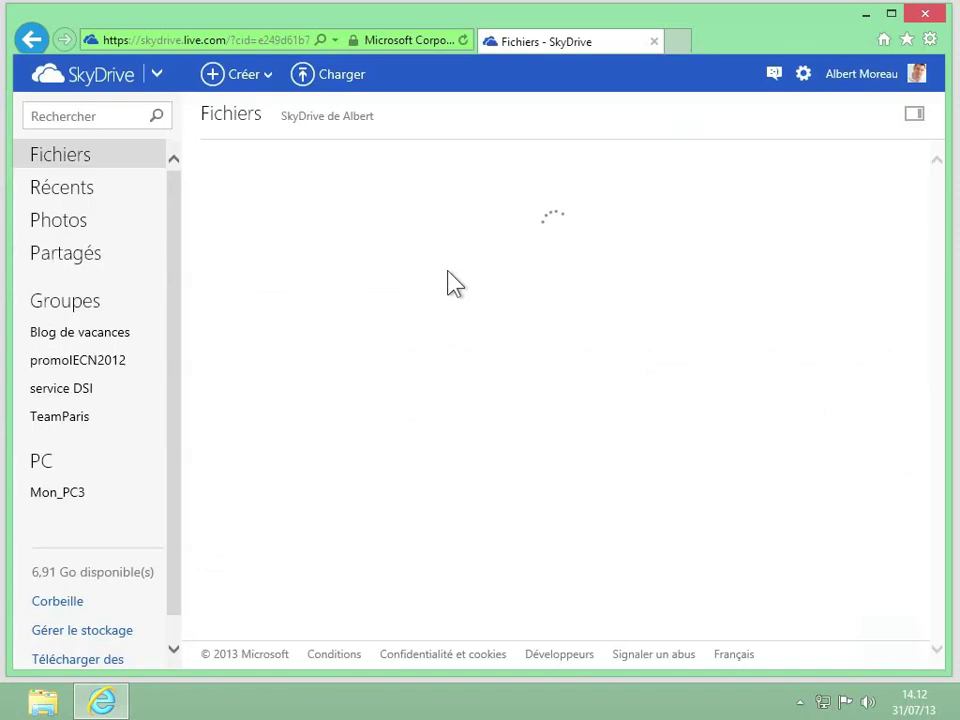
pyautogui.scroll(-6, 450, 283)
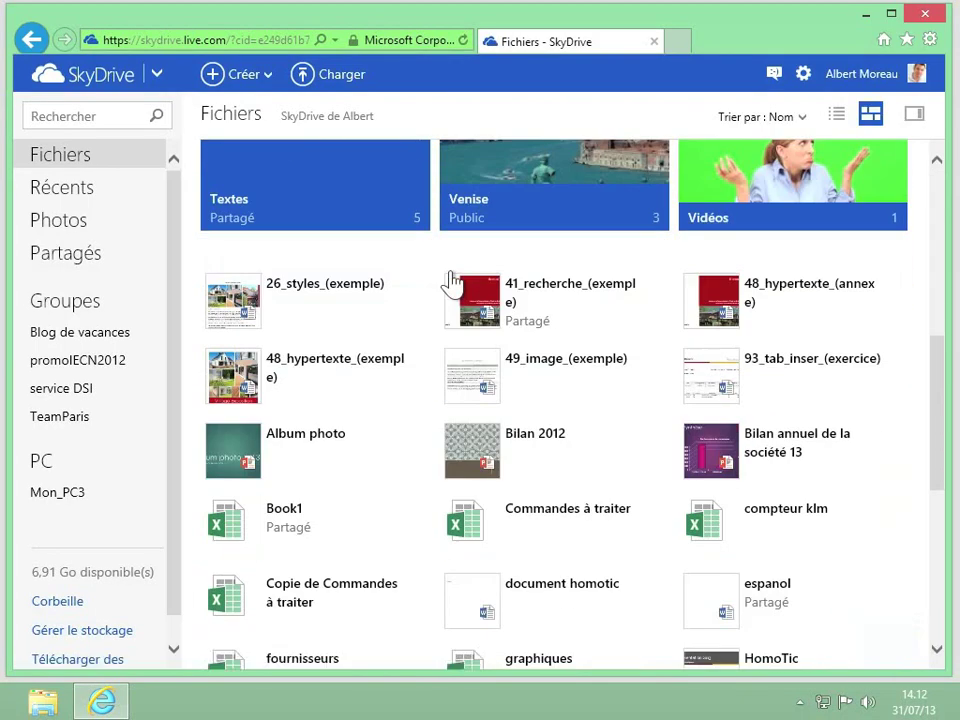
pyautogui.scroll(-2, 450, 283)
pyautogui.scroll(-1, 450, 283)
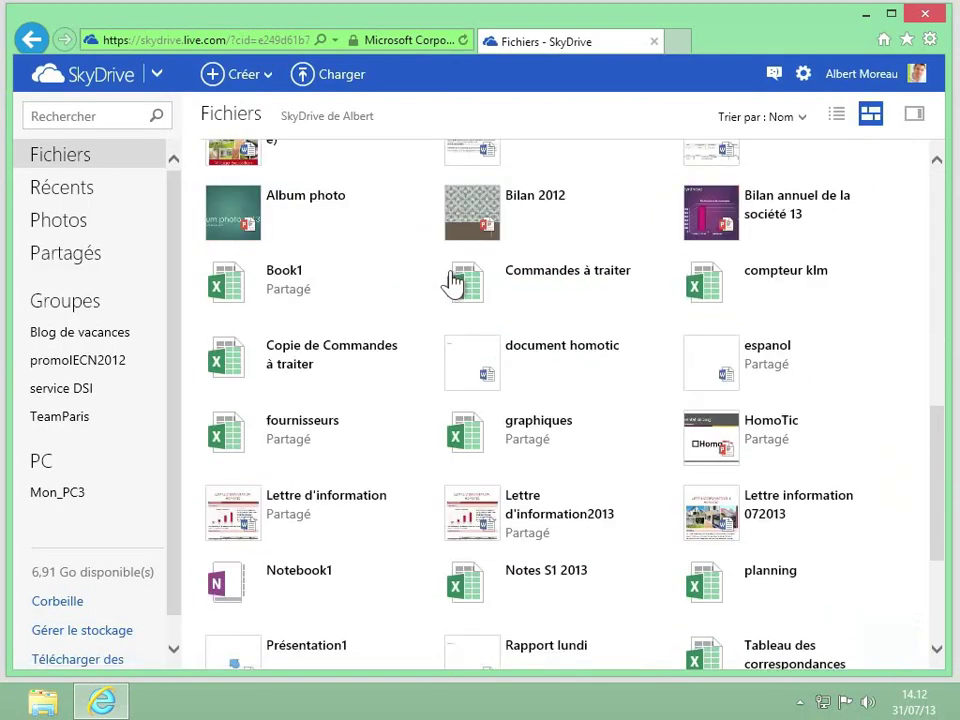
pyautogui.scroll(-2, 452, 285)
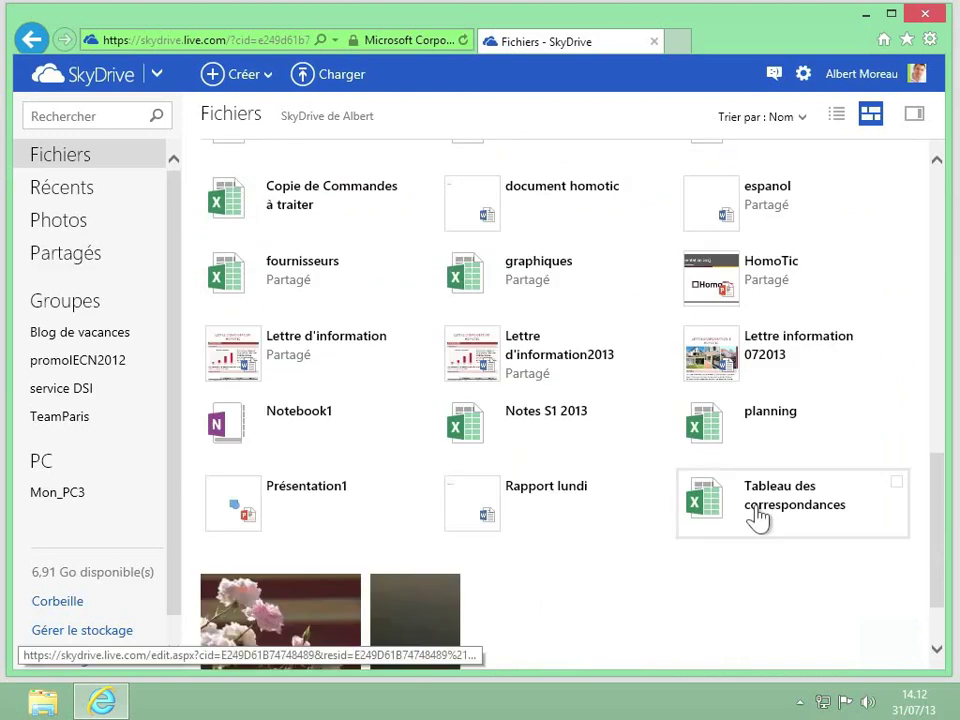
pyautogui.click(797, 512)
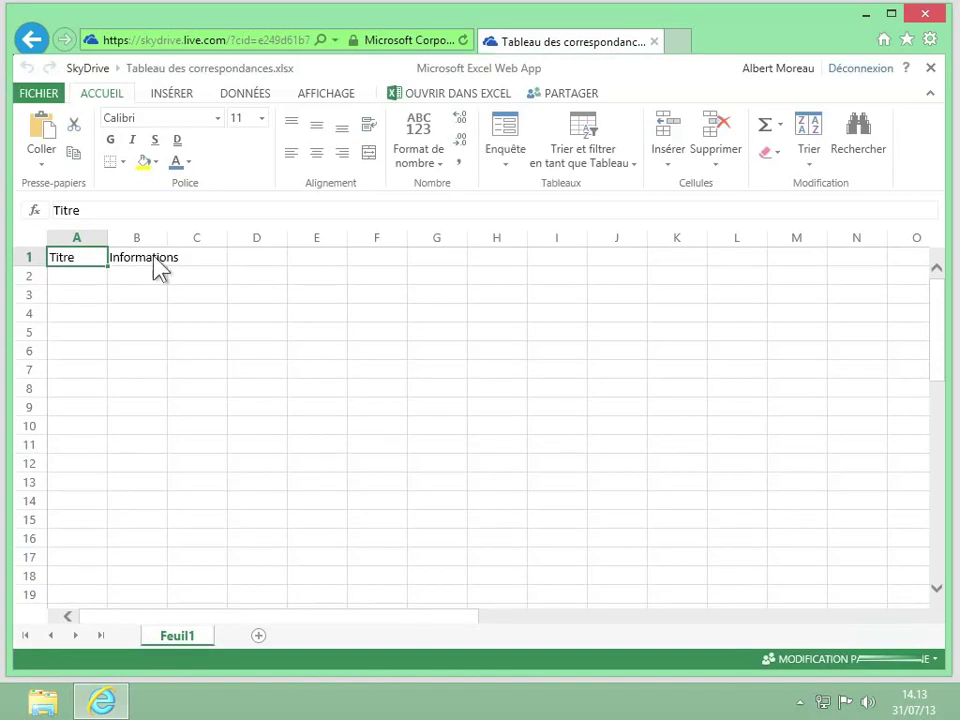
pyautogui.click(89, 72)
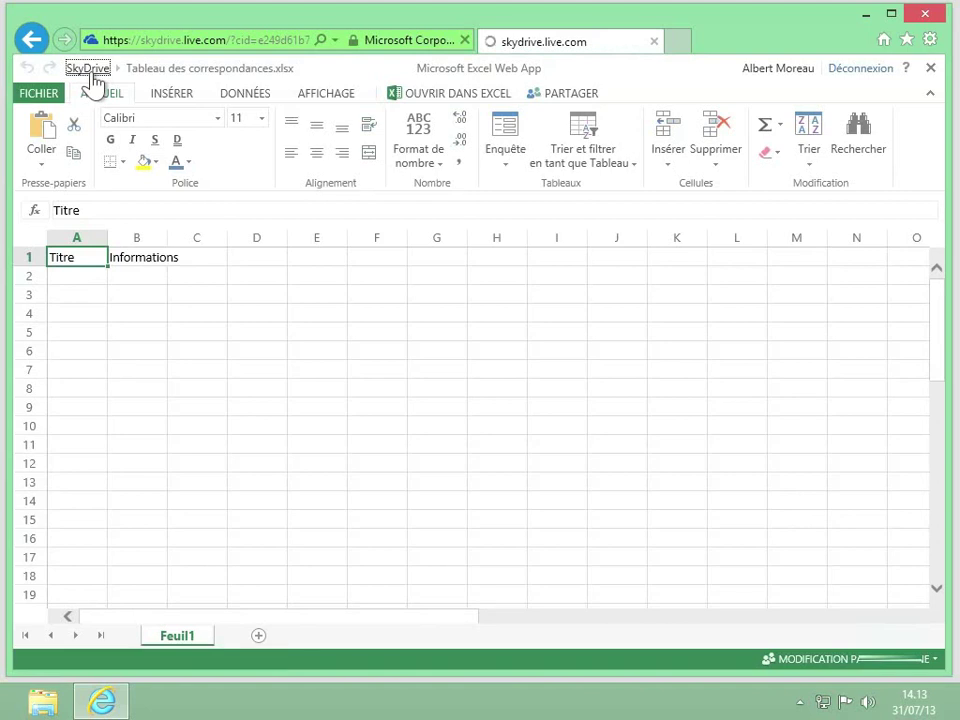